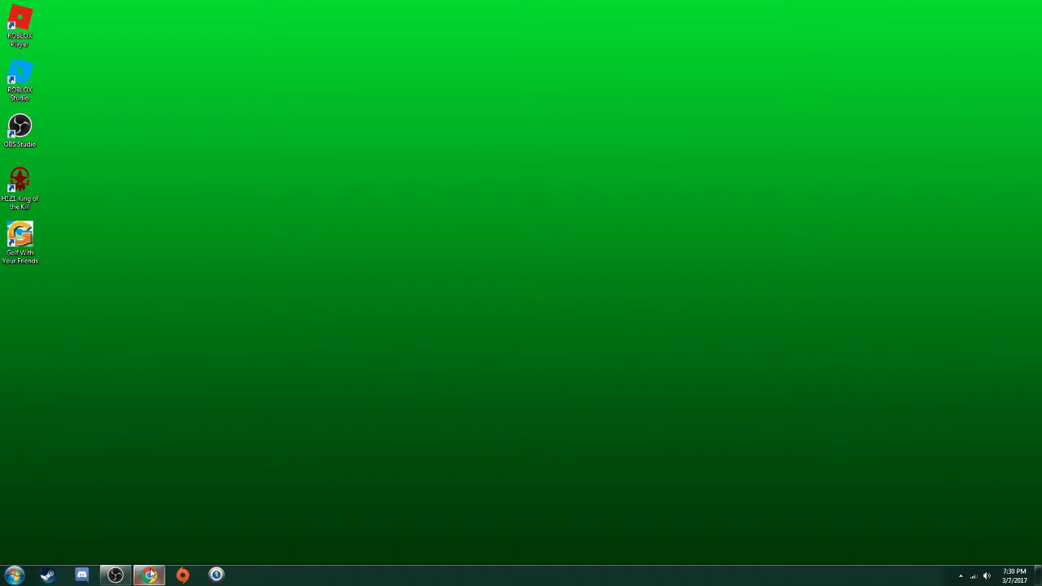
- On the Streamlabs tip page in Chrome, enter a 1 USD donation with message 'frebegnen'
click(148, 574)
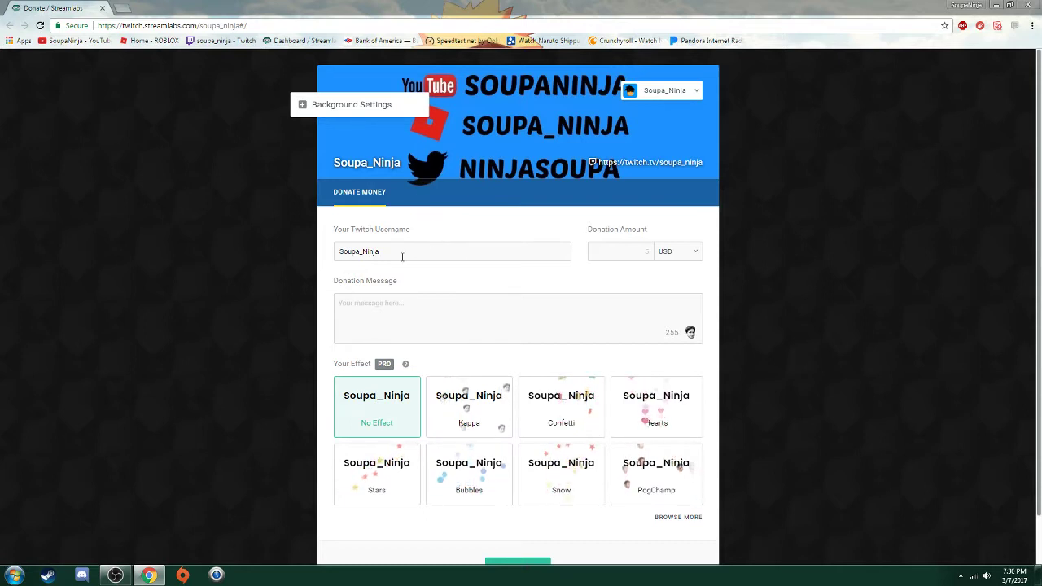
click(643, 250)
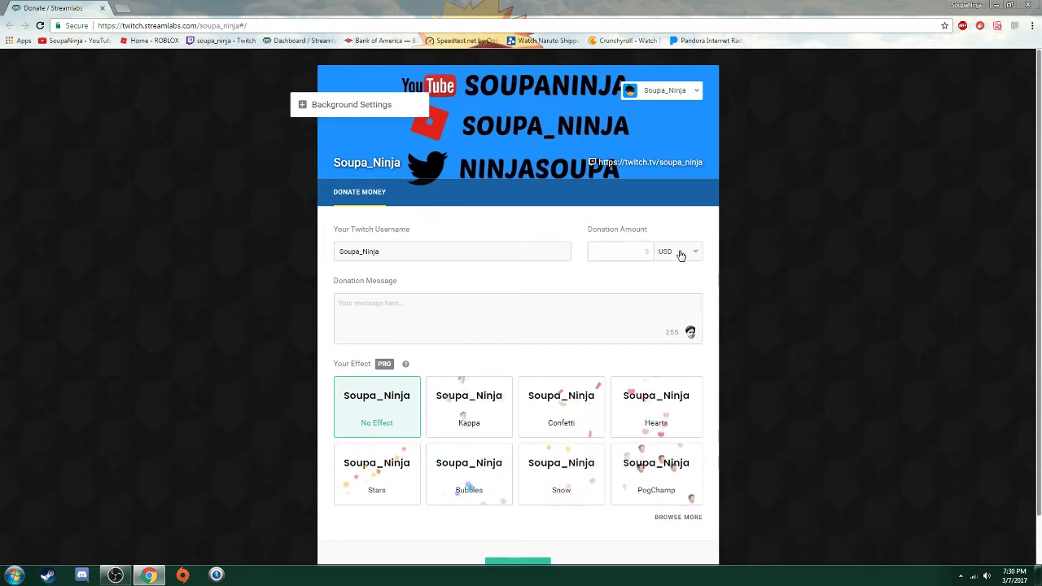
text(1)
click(468, 307)
text(frebegnen)
scroll(521, 285, down, 1)
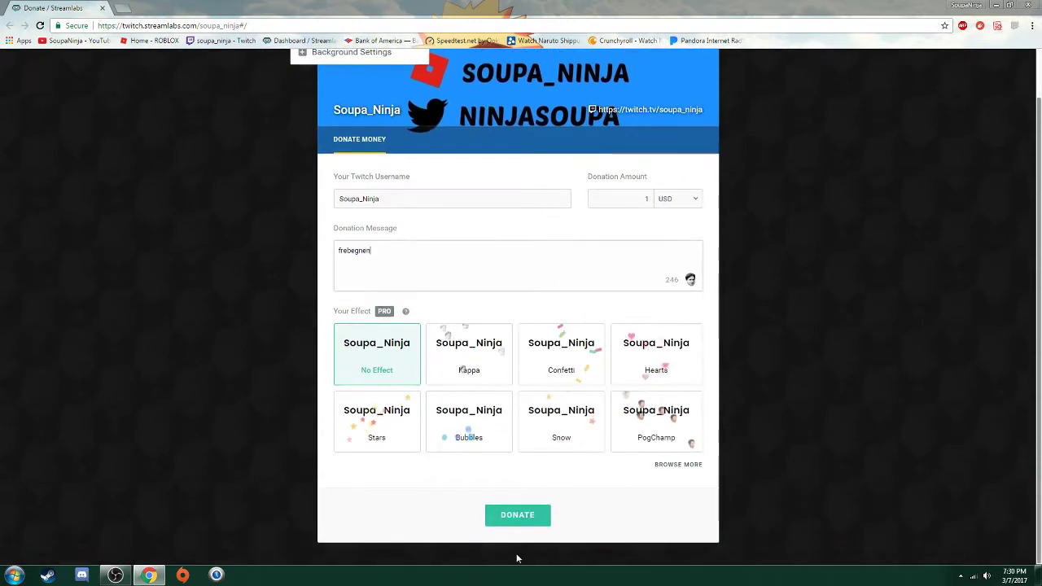
- Submit the donation with the processing fee covered, then dismiss the resulting PayPal error
click(521, 514)
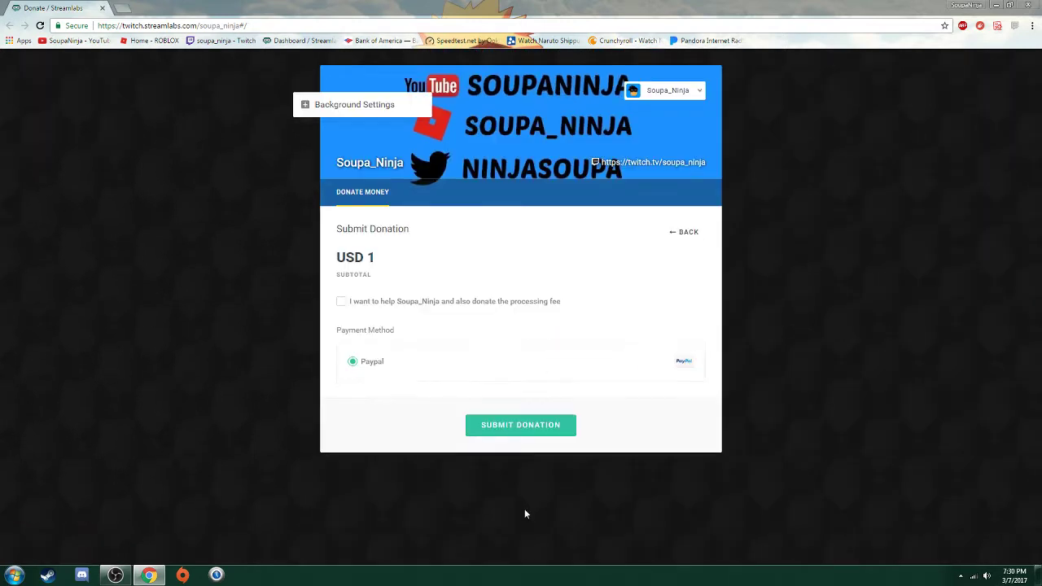
click(341, 301)
click(521, 431)
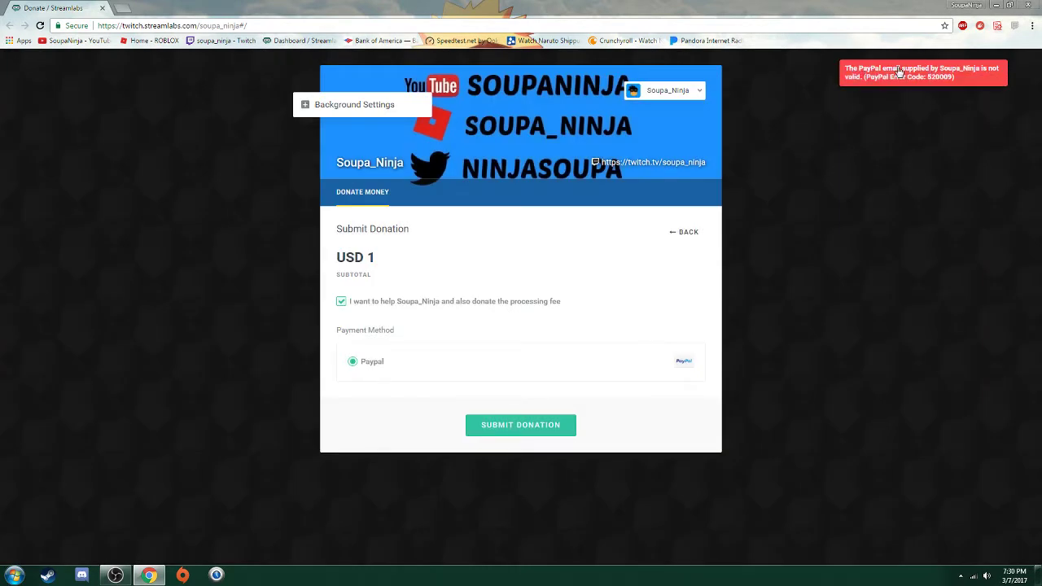
click(886, 79)
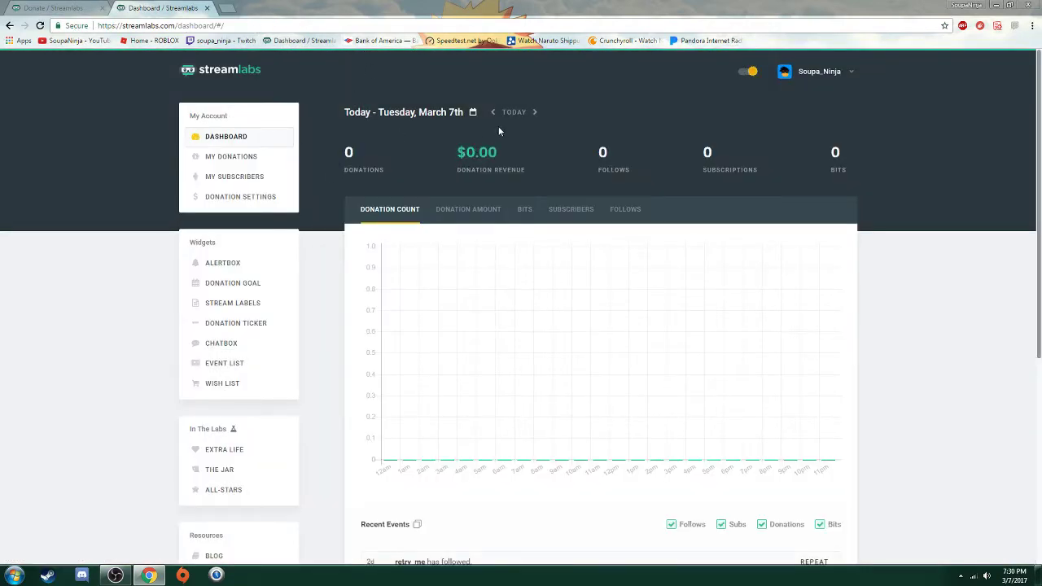
- Go to the Streamlabs dashboard's Donation Settings page to view the connected PayPal email
drag(256, 24, 85, 26)
click(259, 22)
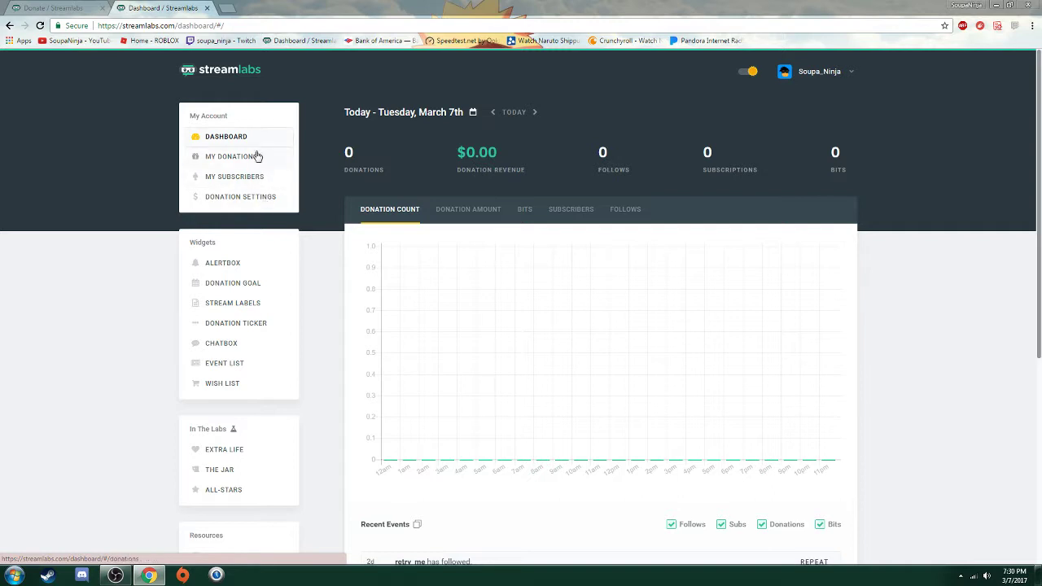
click(232, 198)
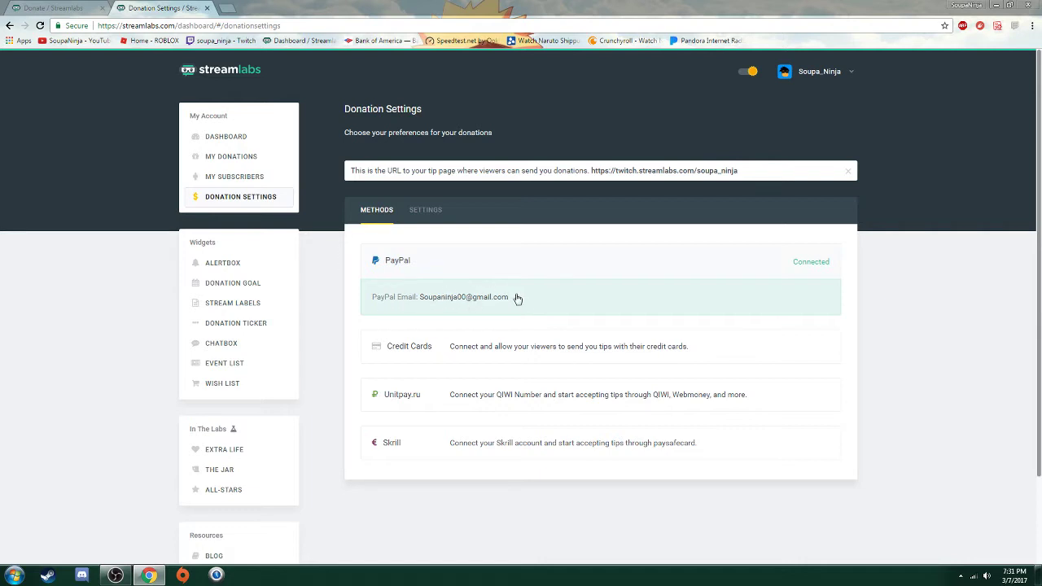
- Disconnect the old PayPal account and reconnect PayPal with the corrected account email
click(527, 300)
click(623, 266)
click(508, 267)
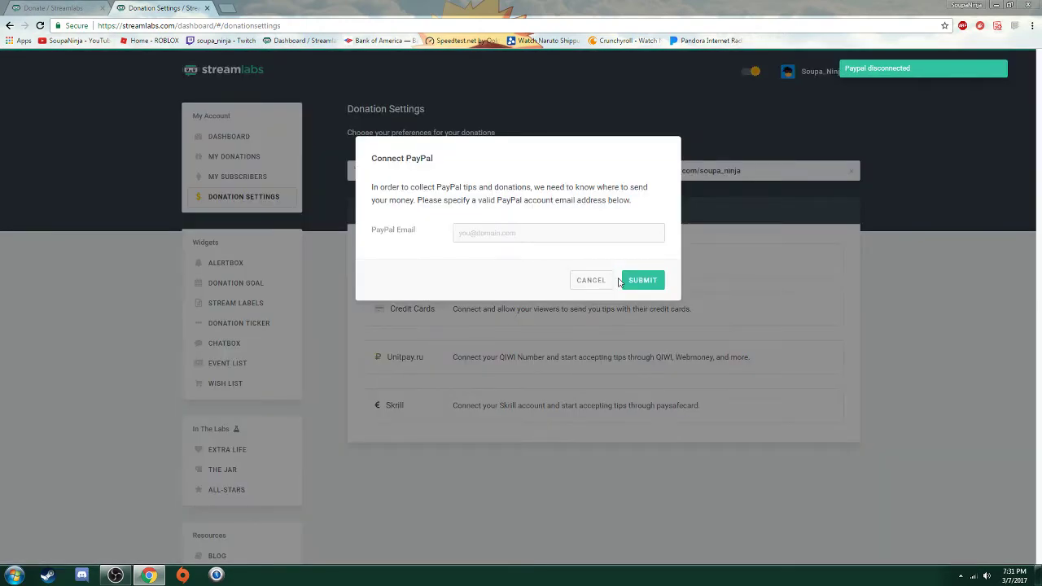
click(511, 233)
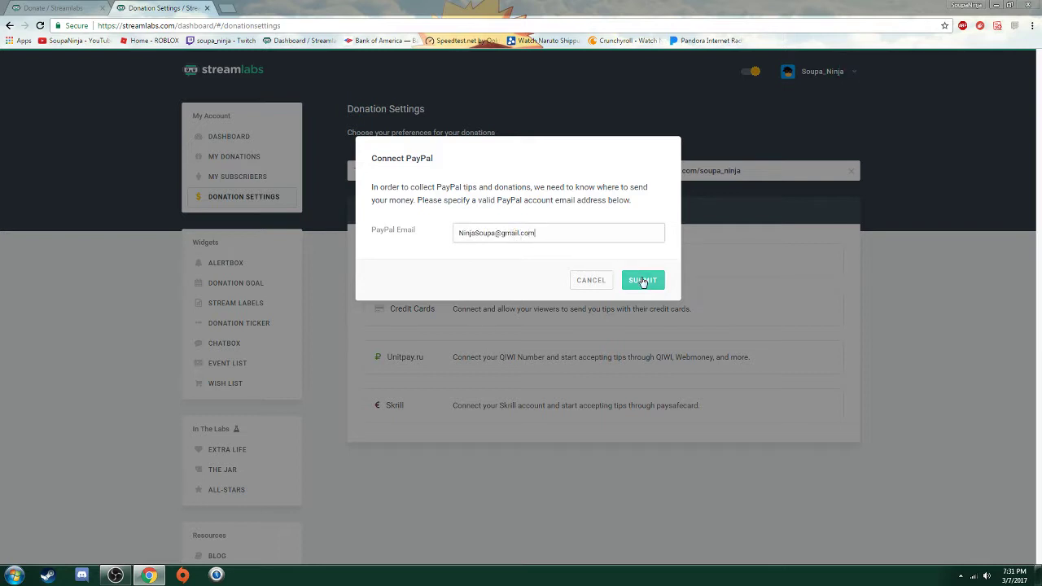
drag(570, 234, 303, 236)
click(581, 232)
drag(582, 232, 356, 236)
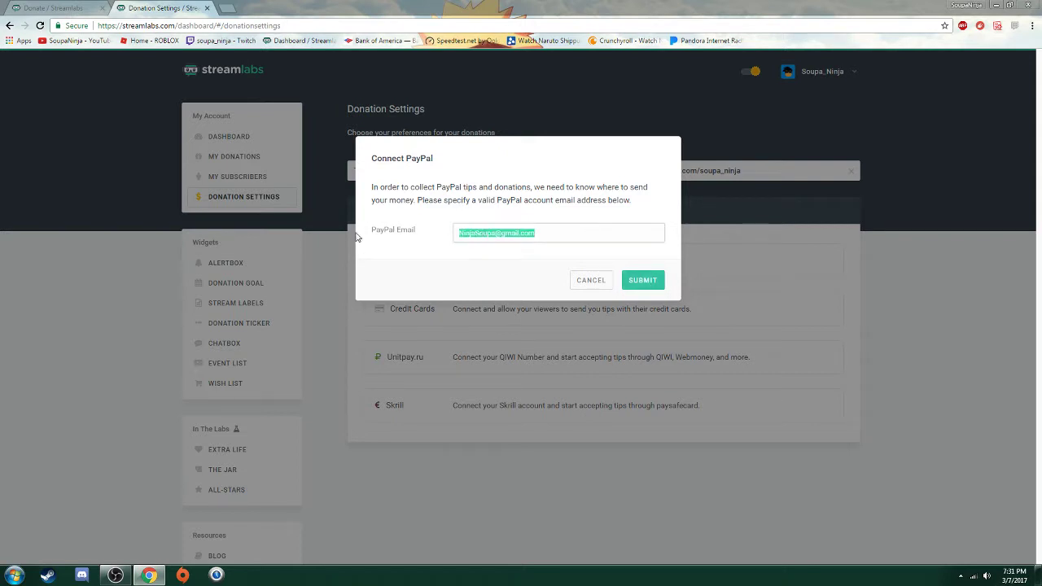
click(642, 280)
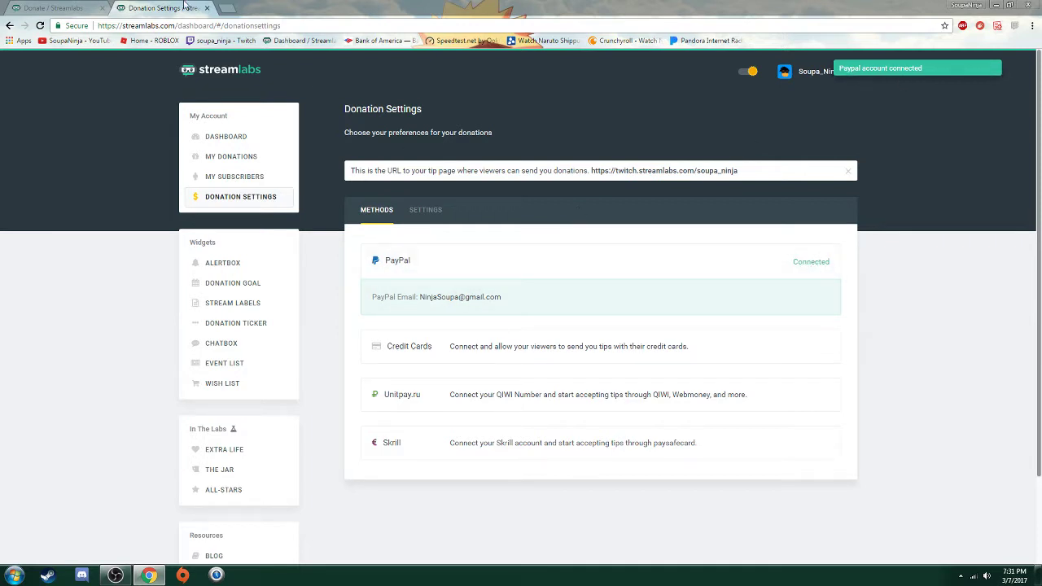
- Return to the tip page and resubmit the 1 USD donation, reaching PayPal's payment page
click(207, 8)
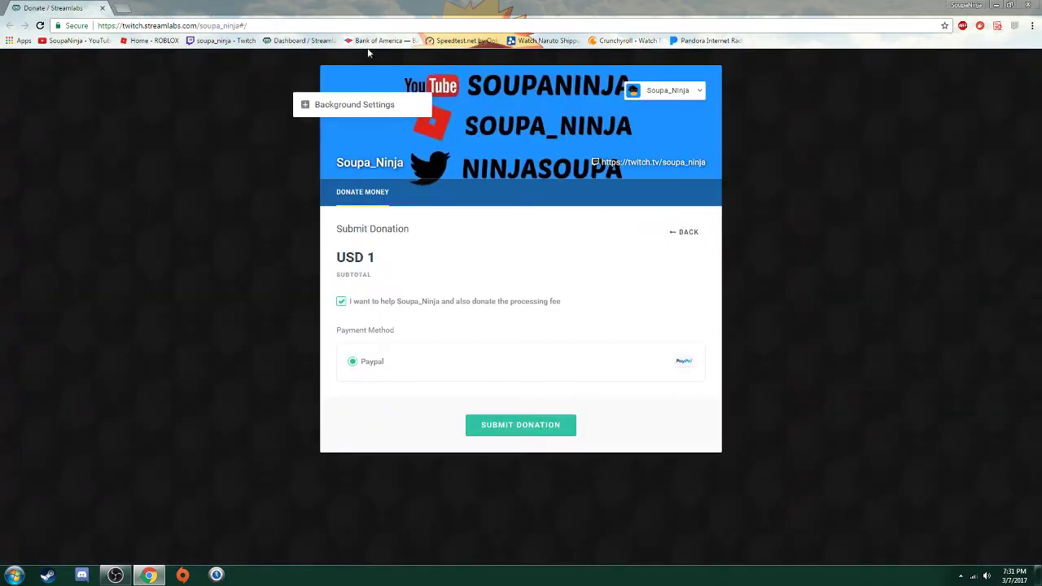
click(686, 233)
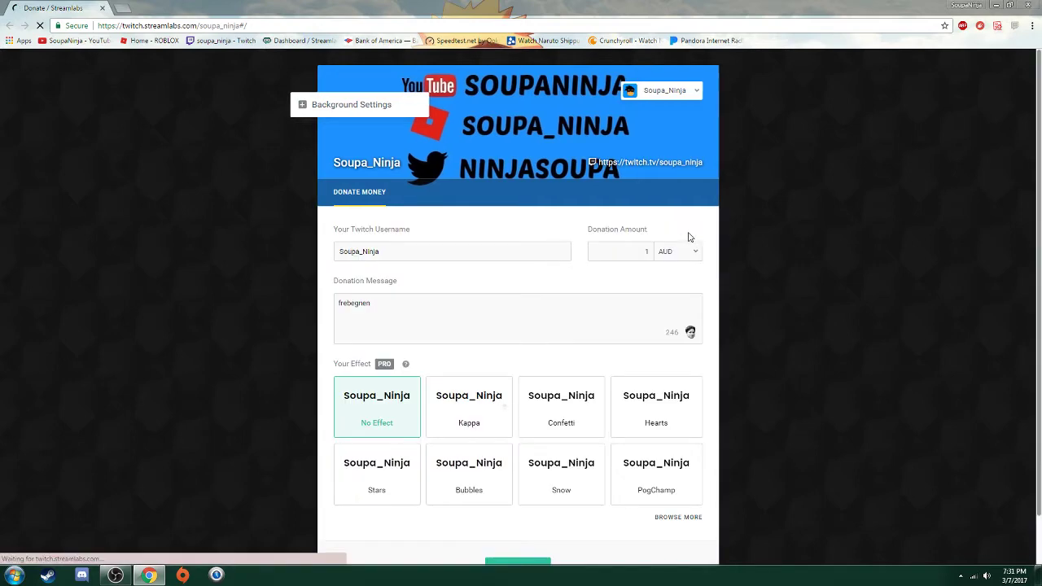
drag(616, 249, 710, 262)
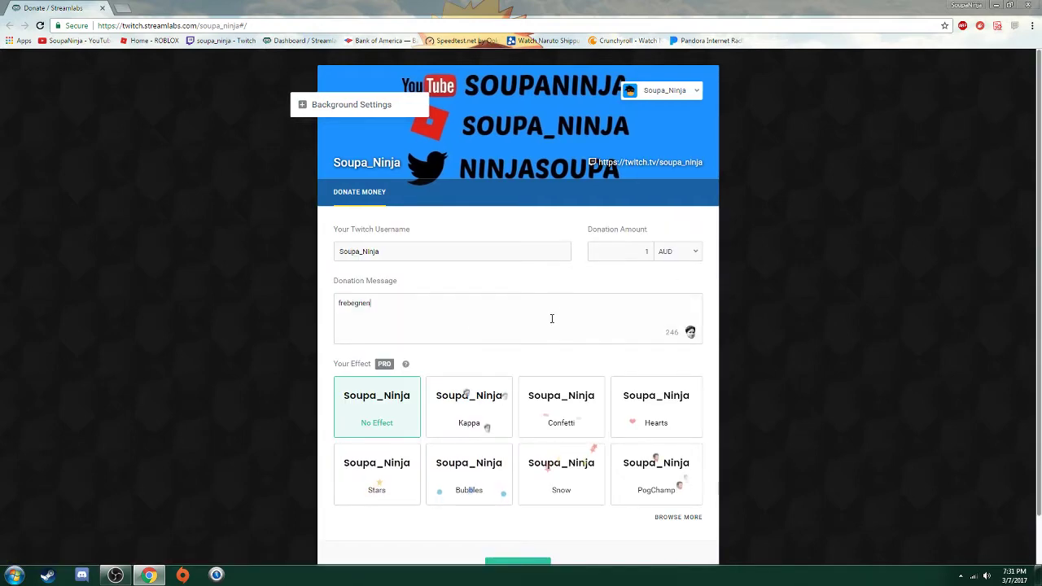
scroll(572, 447, down, 1)
click(517, 512)
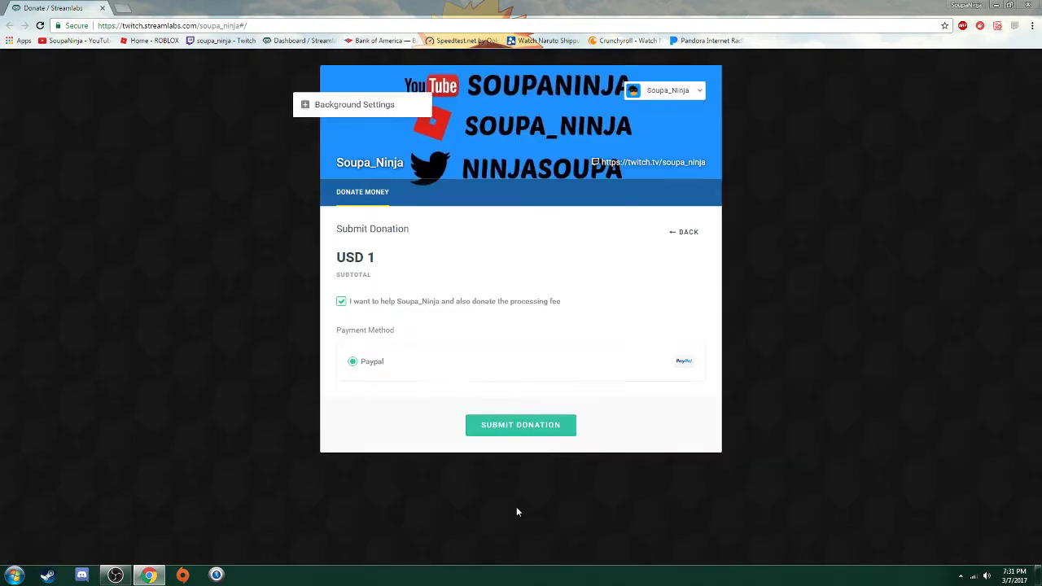
click(544, 425)
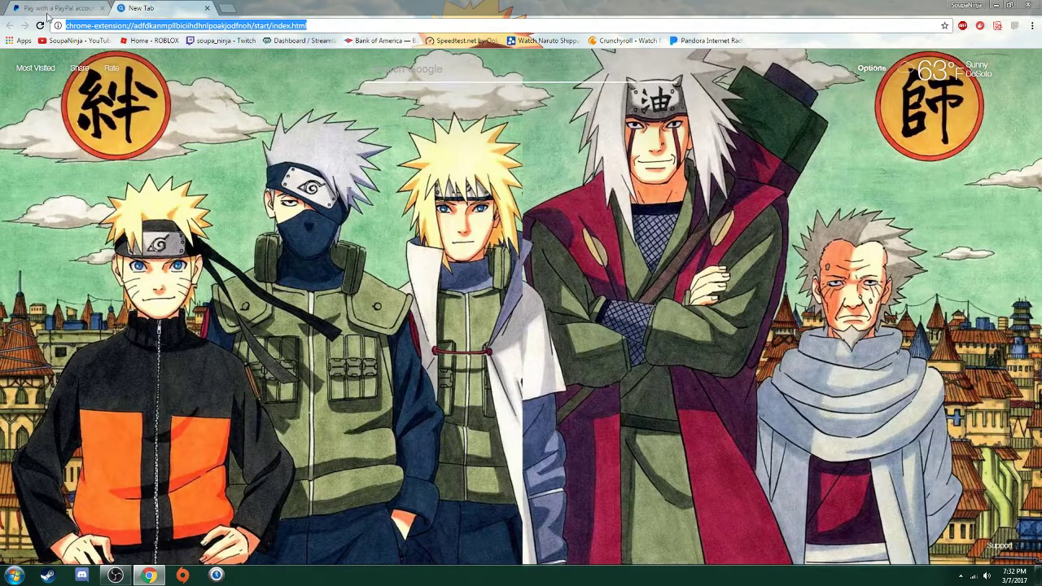
- Close the PayPal tab and the remaining Chrome tab to exit the browser
click(102, 7)
click(105, 10)
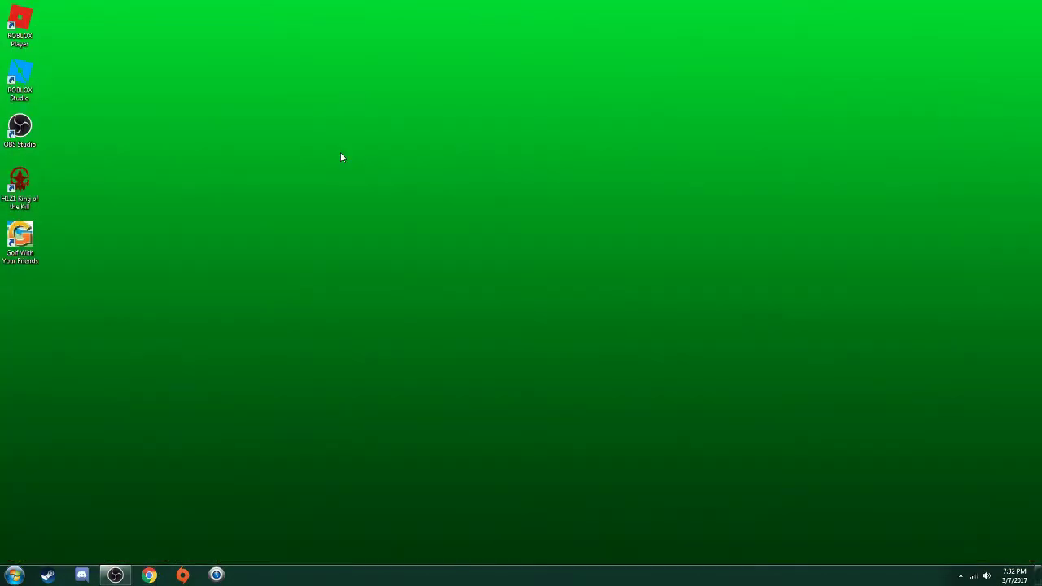